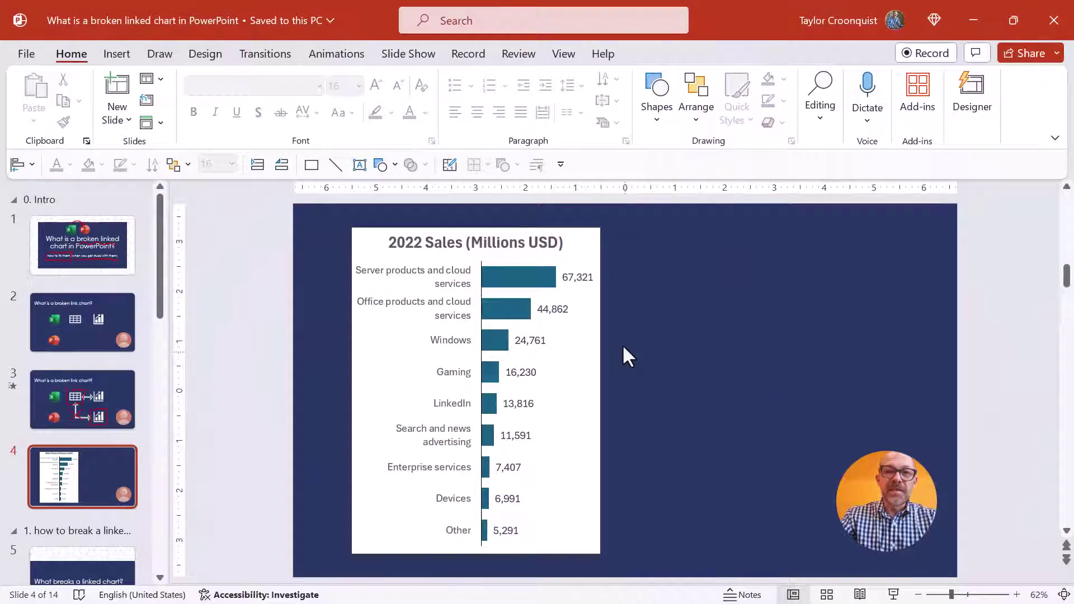
- Try Edit Data on the sales chart's bars and drag the resulting linked-file message aside
click(598, 321)
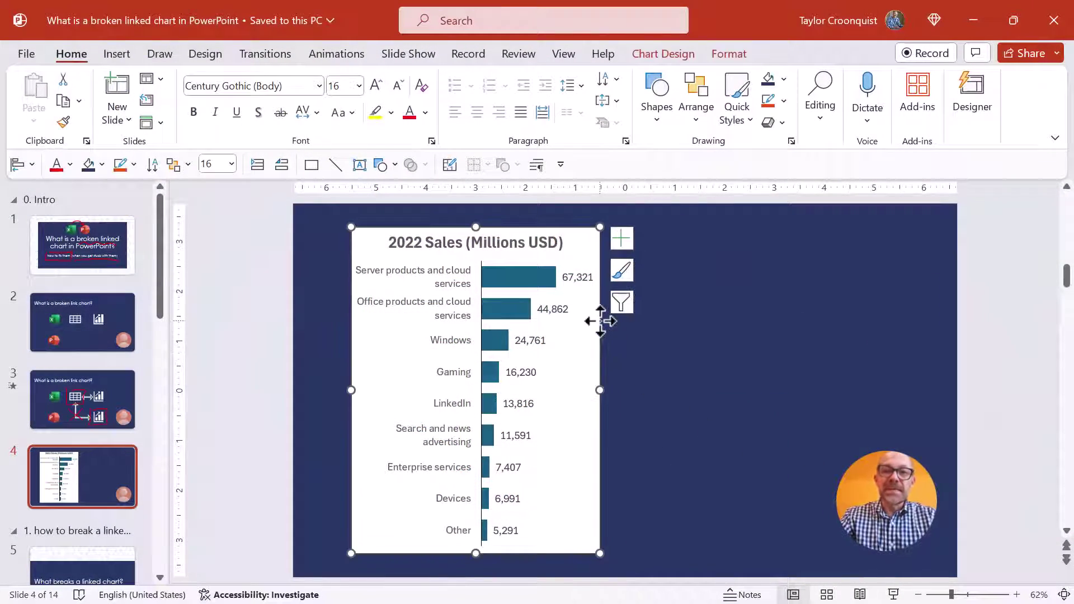
right_click(492, 343)
click(563, 455)
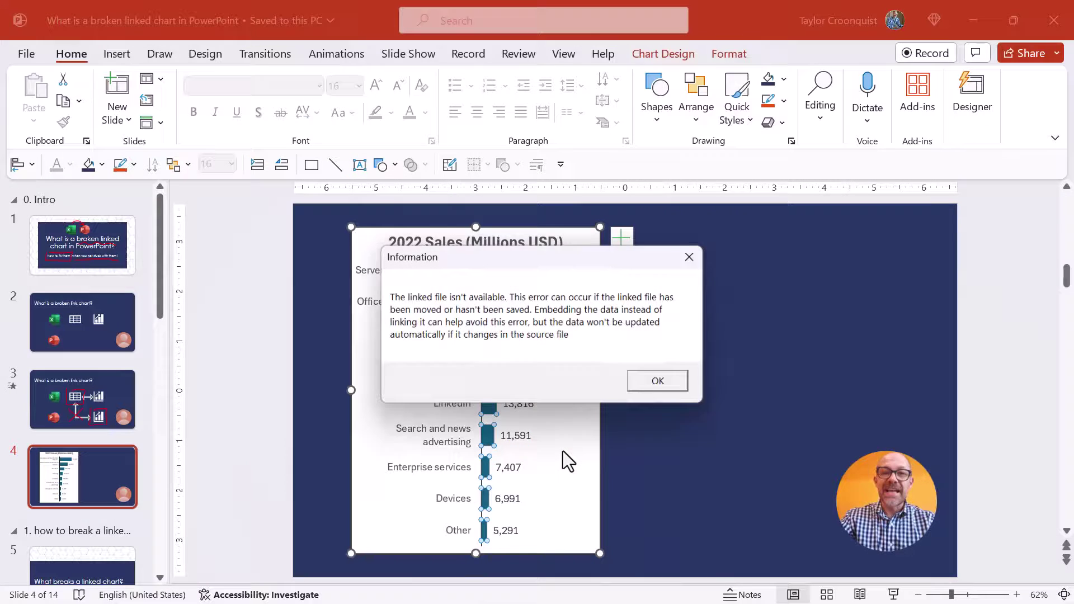
drag(544, 258, 817, 237)
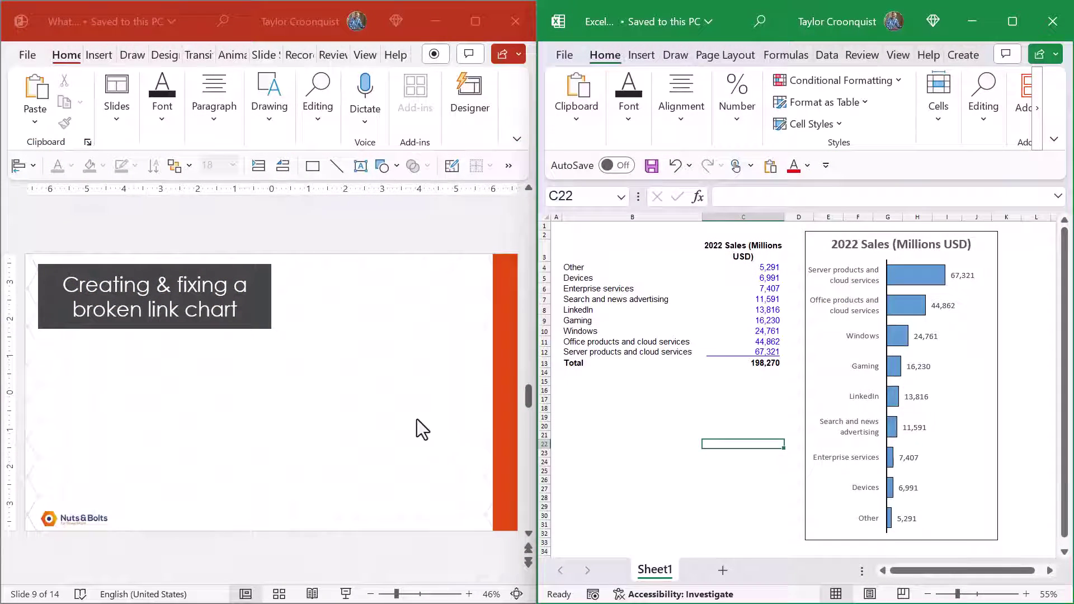
- Copy the 2022 Sales chart from Excel, paste it onto the slide, and move it to the right edge
click(154, 368)
drag(136, 364, 446, 495)
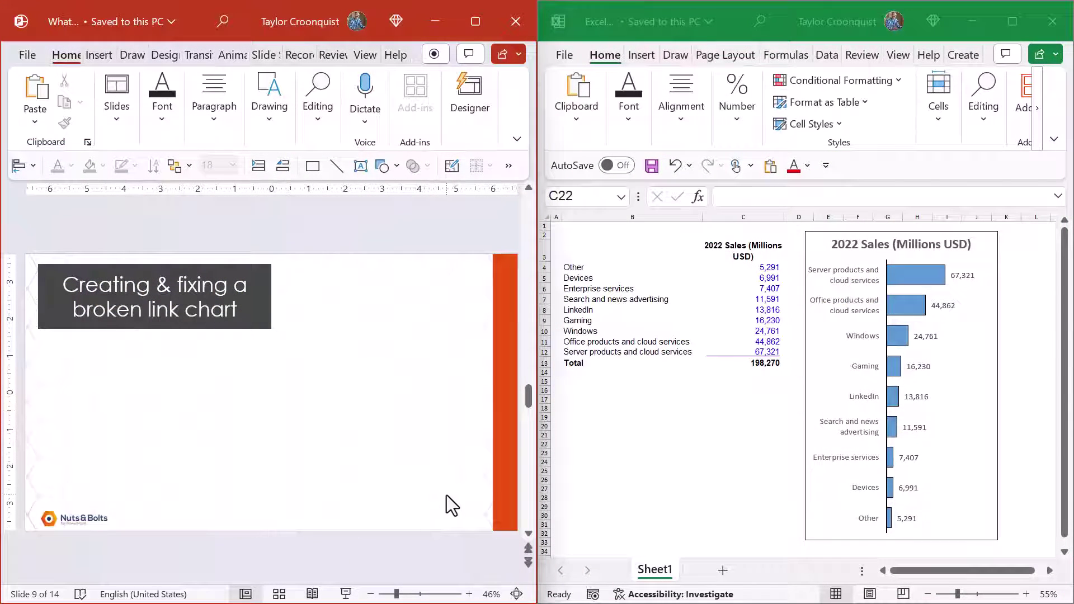
click(804, 395)
click(810, 365)
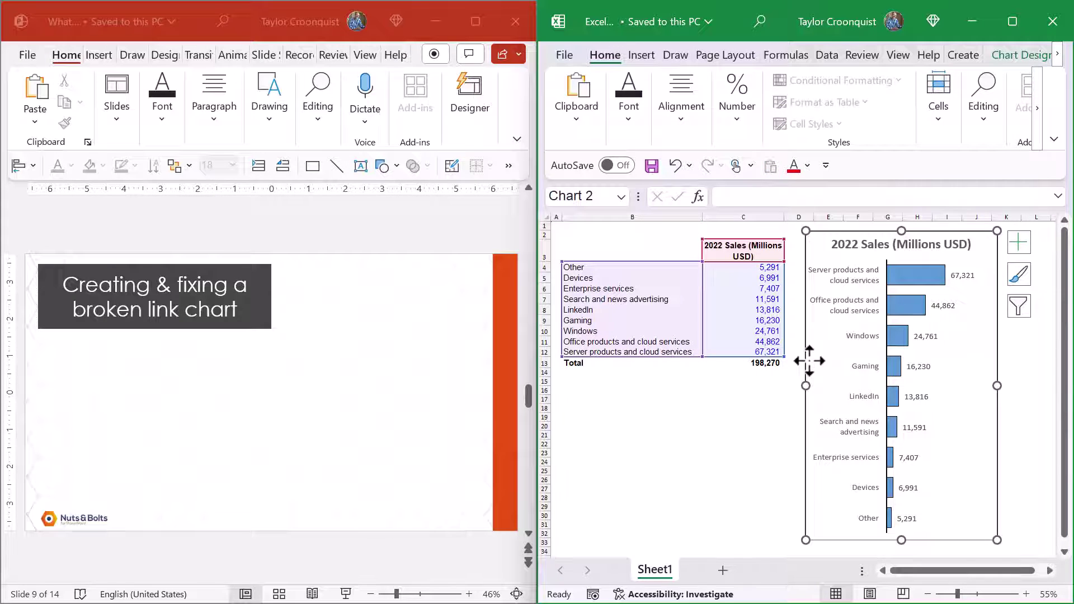
click(332, 315)
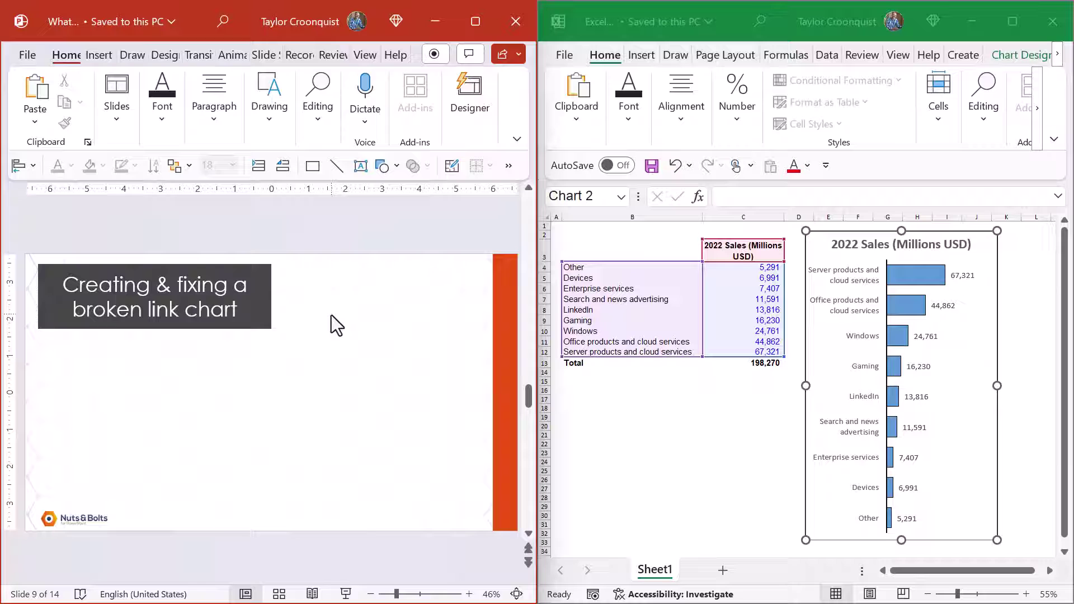
key(ctrl+v)
drag(292, 264, 429, 262)
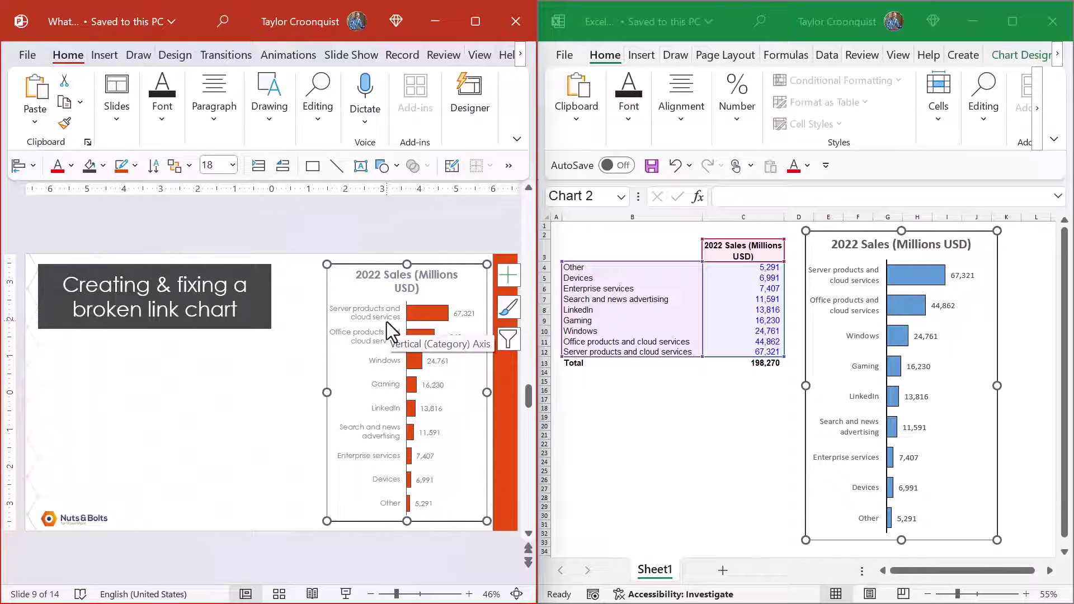
- Delete the sales figures in C4:C12, then undo to restore them
click(604, 409)
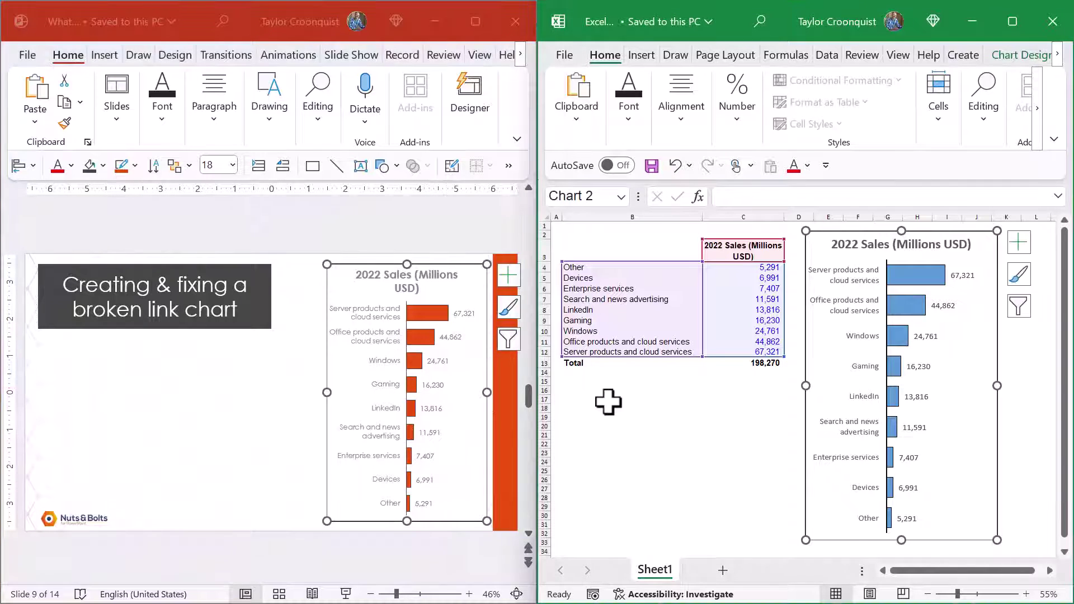
drag(759, 268, 760, 352)
key(Delete)
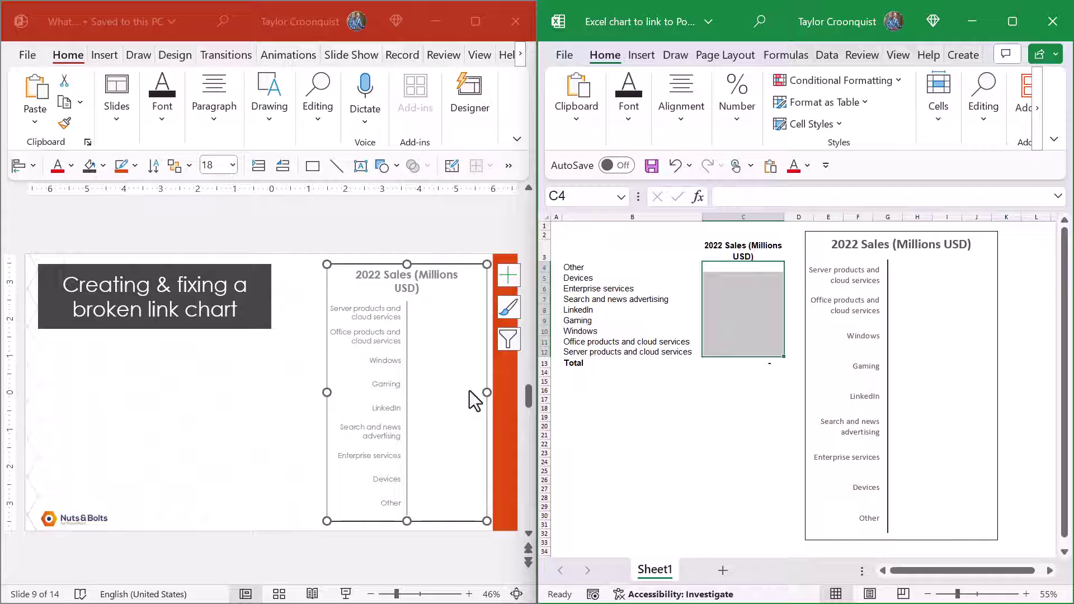
click(685, 407)
key(ctrl+z)
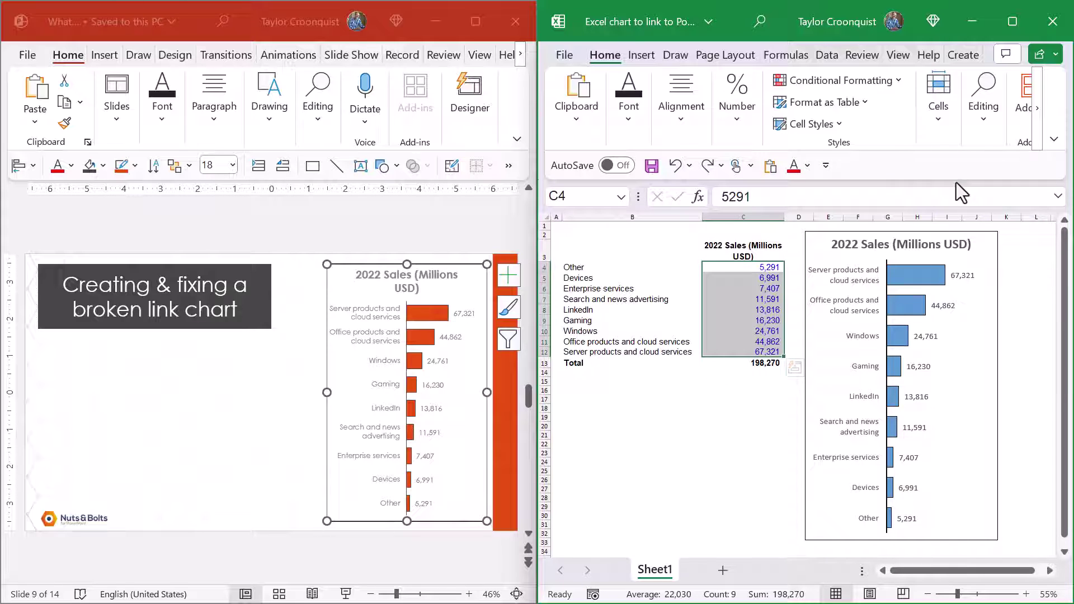
- Close Excel without saving, then open the chart's linked data via Edit Data and close it
click(1042, 30)
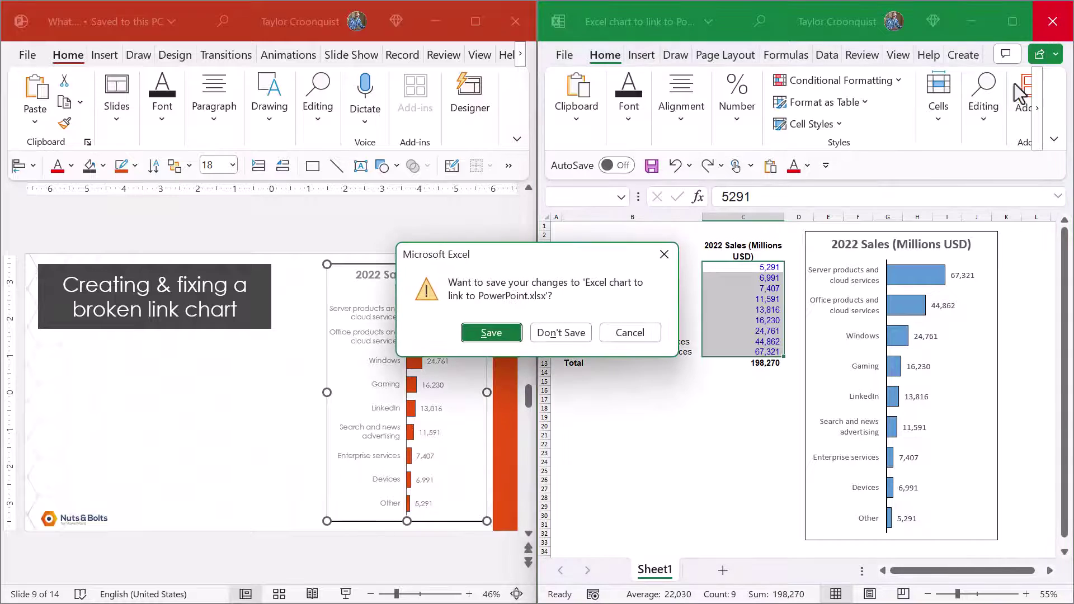
click(559, 333)
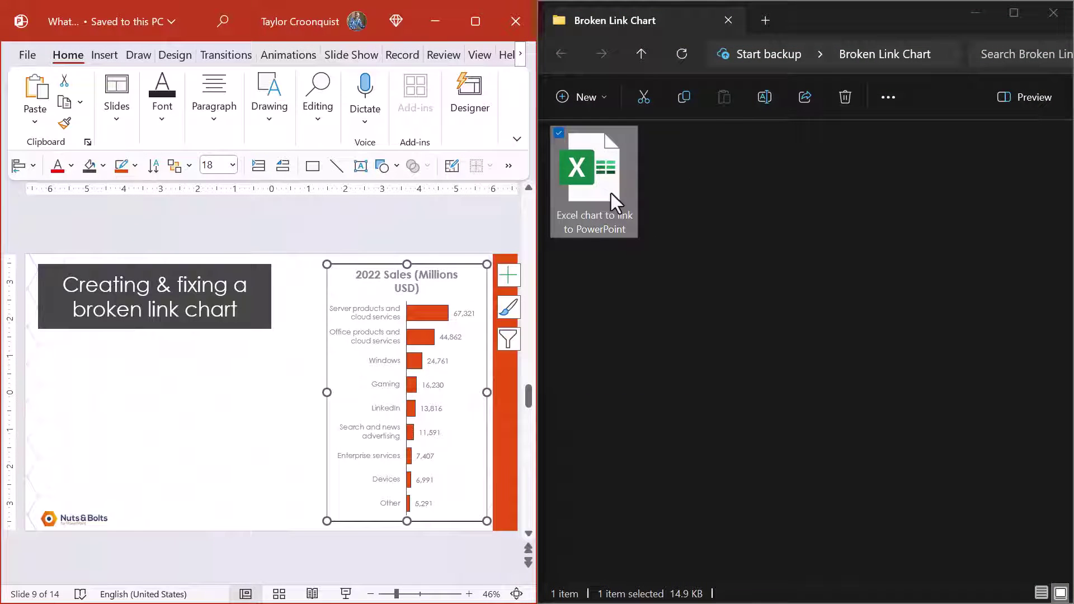
right_click(417, 312)
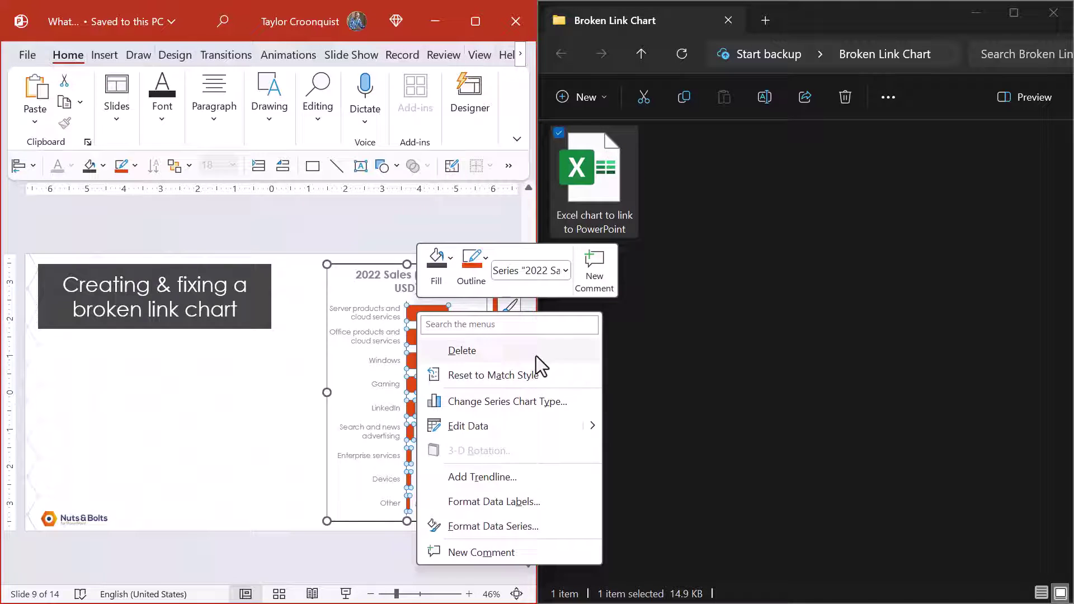
click(479, 426)
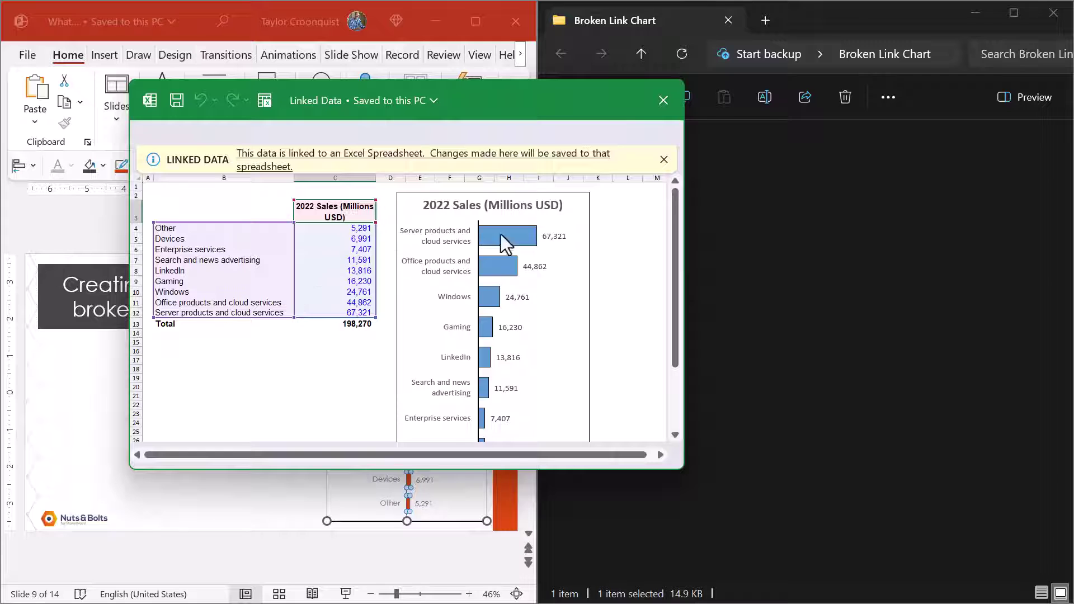
click(663, 100)
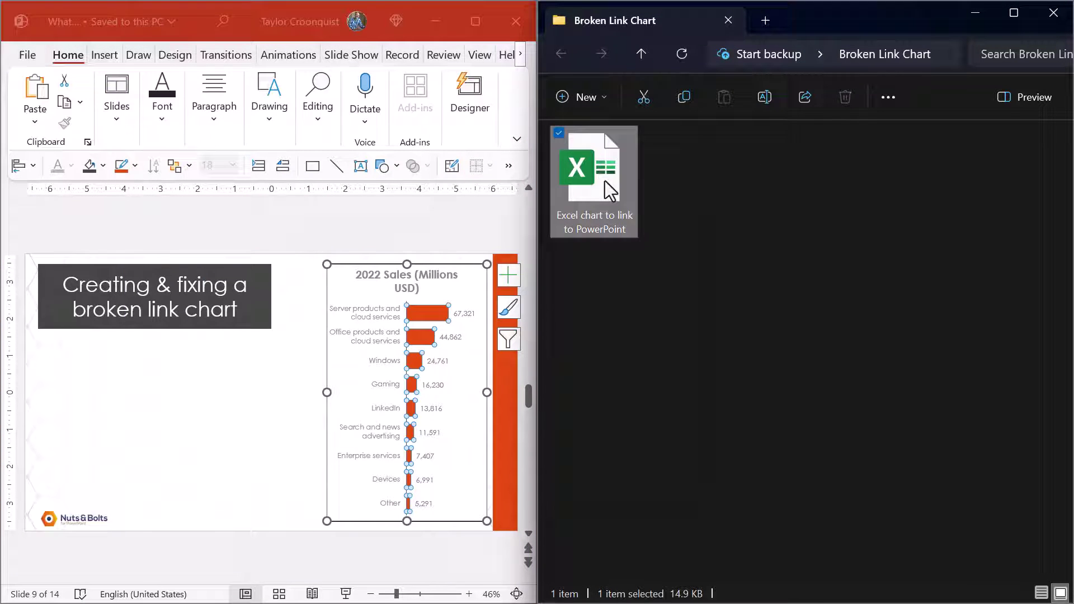
- Rename the workbook to 'Excel chart to link to PowerPoint V2' in File Explorer
drag(585, 156, 618, 197)
click(619, 202)
key(End)
text(V2)
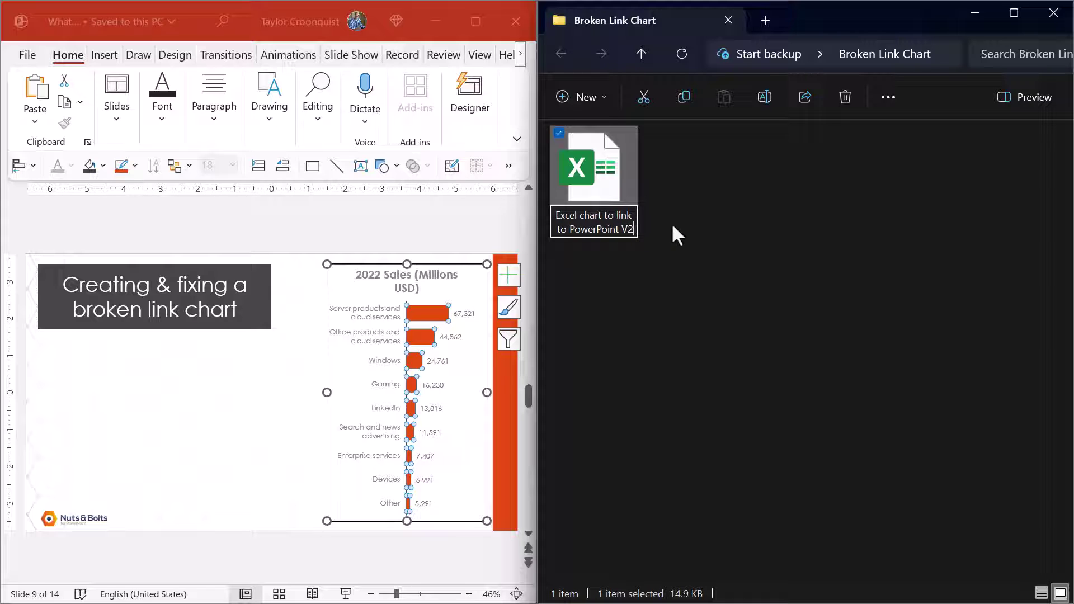
key(Return)
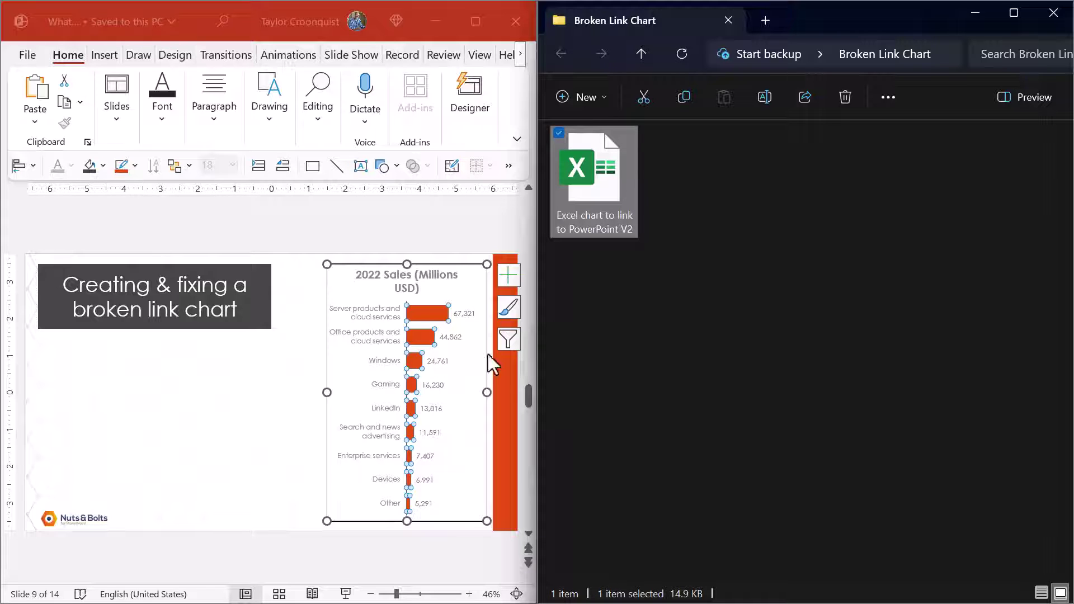
- Try Edit Data on the PowerPoint chart and move the broken-link error message aside
click(237, 430)
right_click(418, 338)
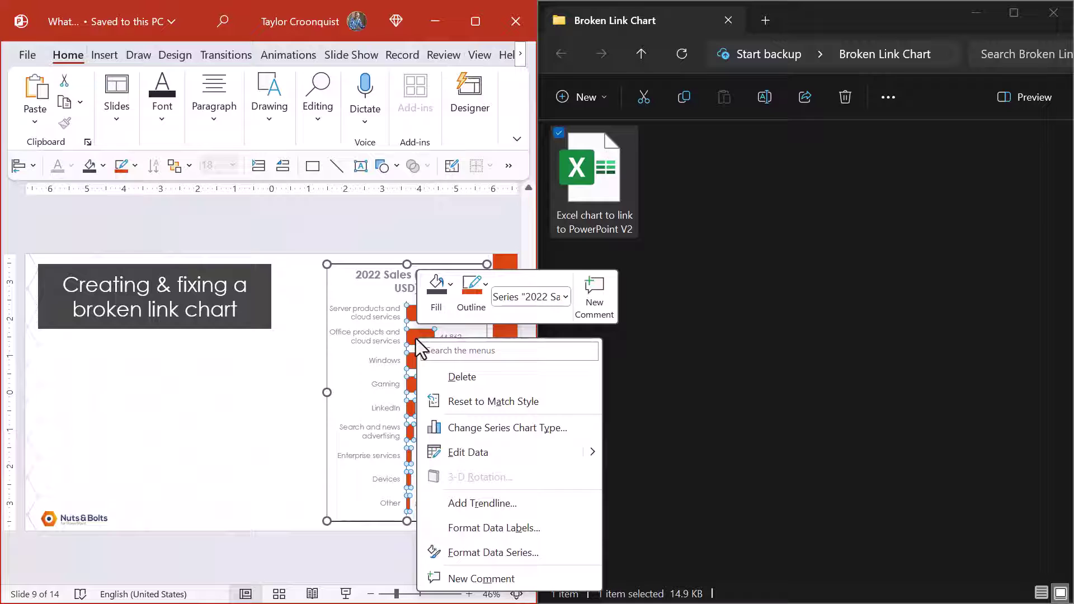
click(487, 455)
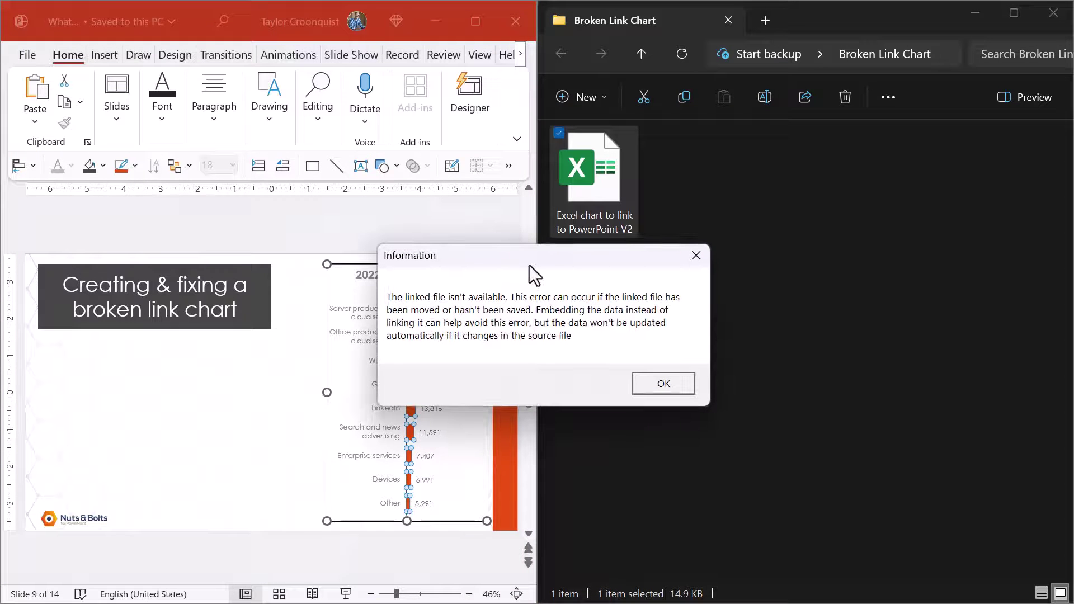
drag(529, 265, 335, 206)
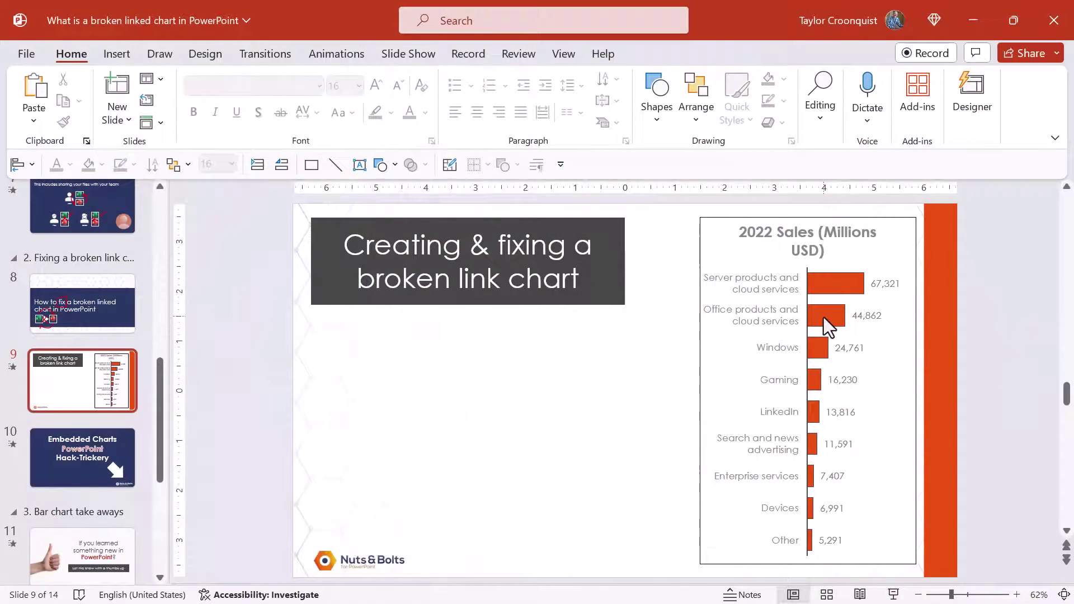
- Retry Edit Data, dismiss the 'linked file isn't available' warning, and enter the File backstage
right_click(824, 319)
click(887, 437)
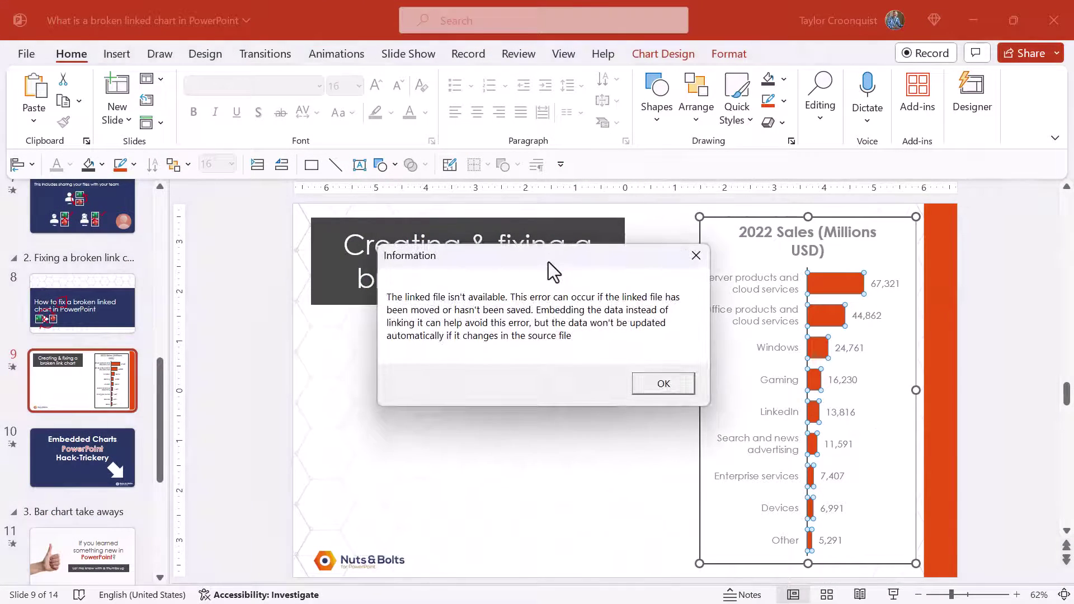
drag(551, 262, 407, 240)
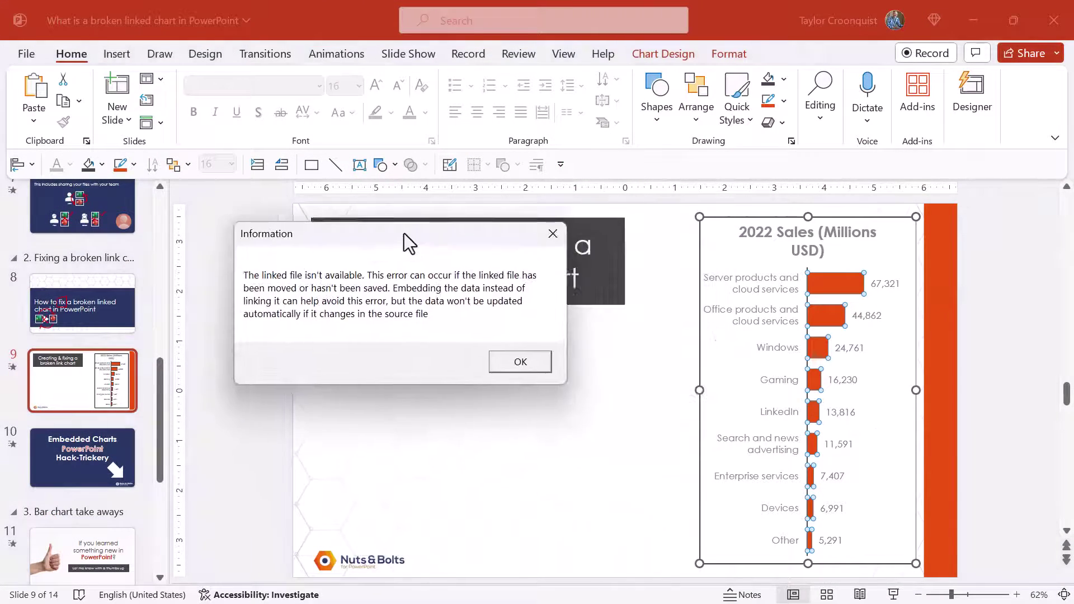
click(552, 233)
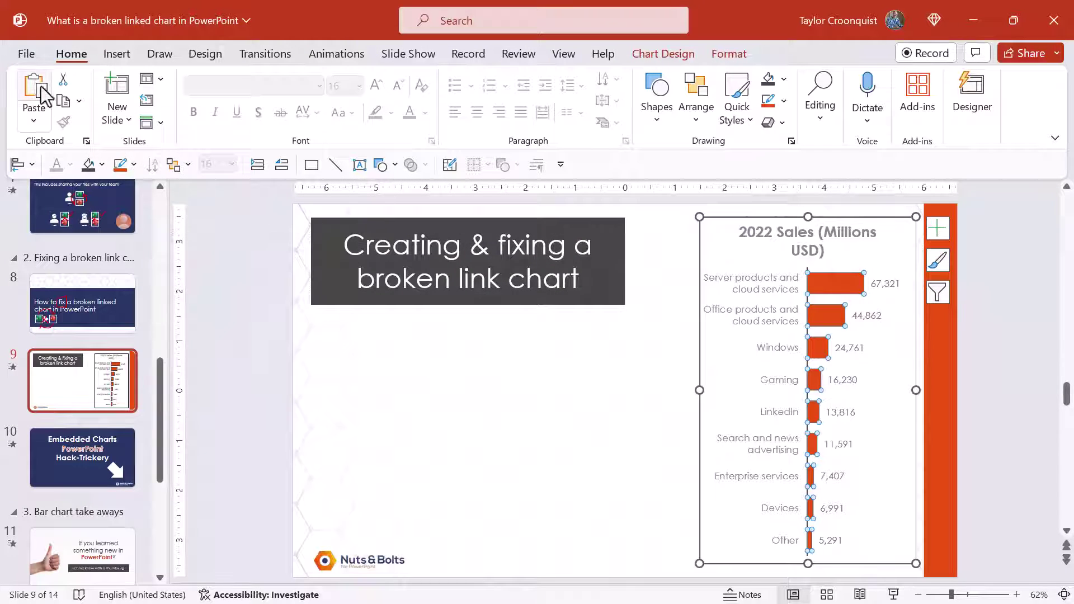
click(27, 54)
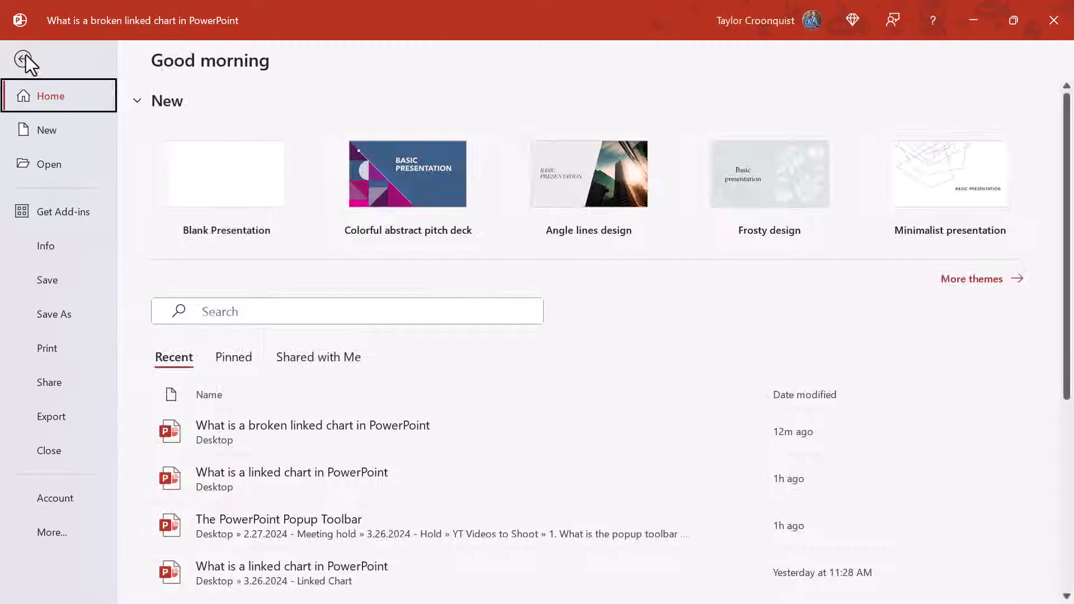
- Open Edit Links to Files from the Info page and select the broken Excel chart link
click(53, 246)
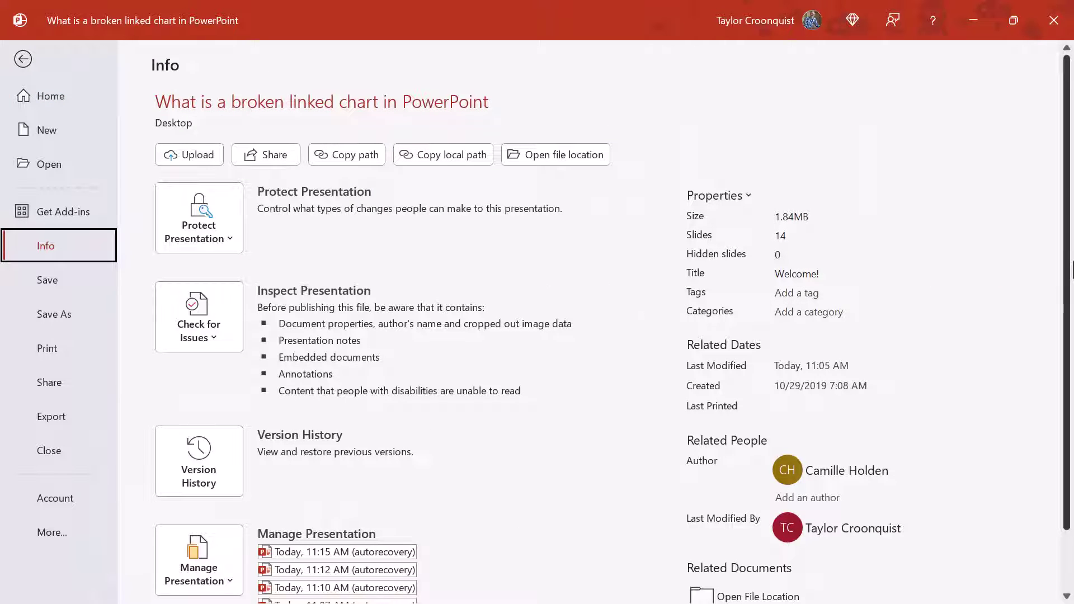
drag(1067, 285, 1062, 376)
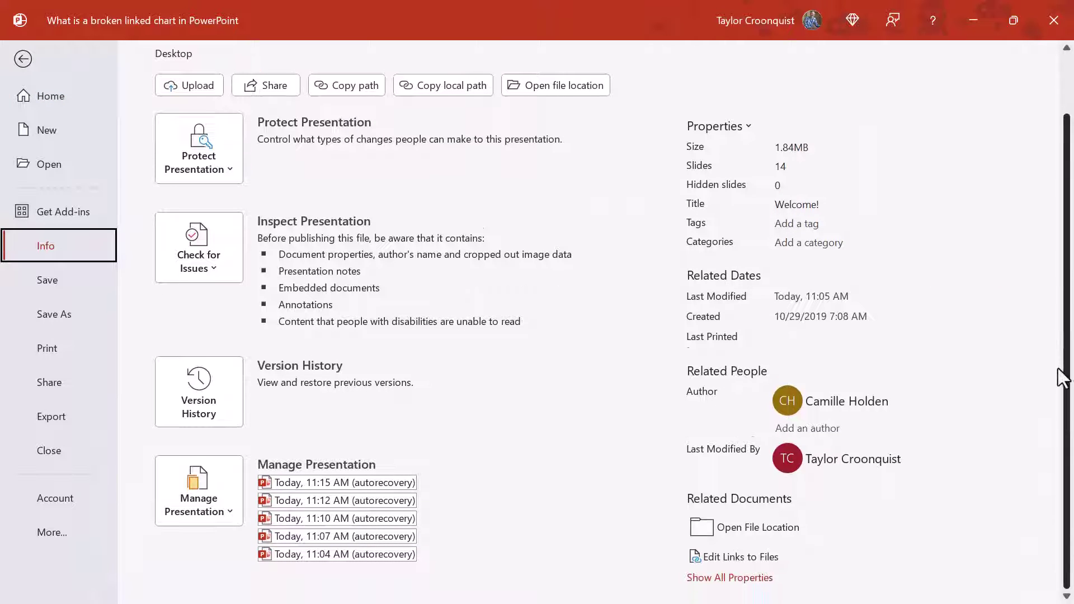
click(737, 557)
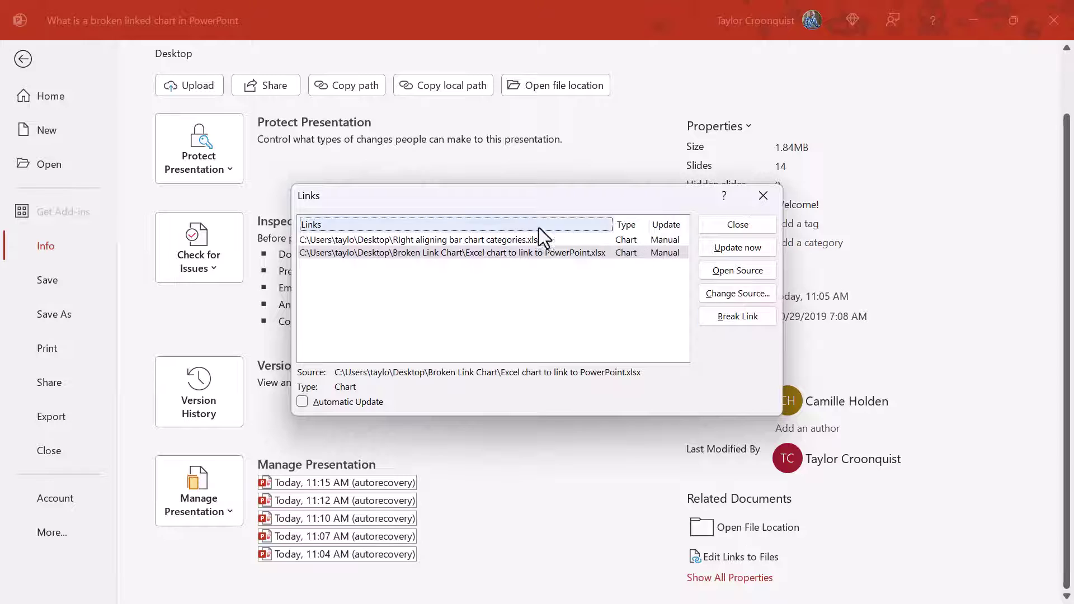
click(448, 240)
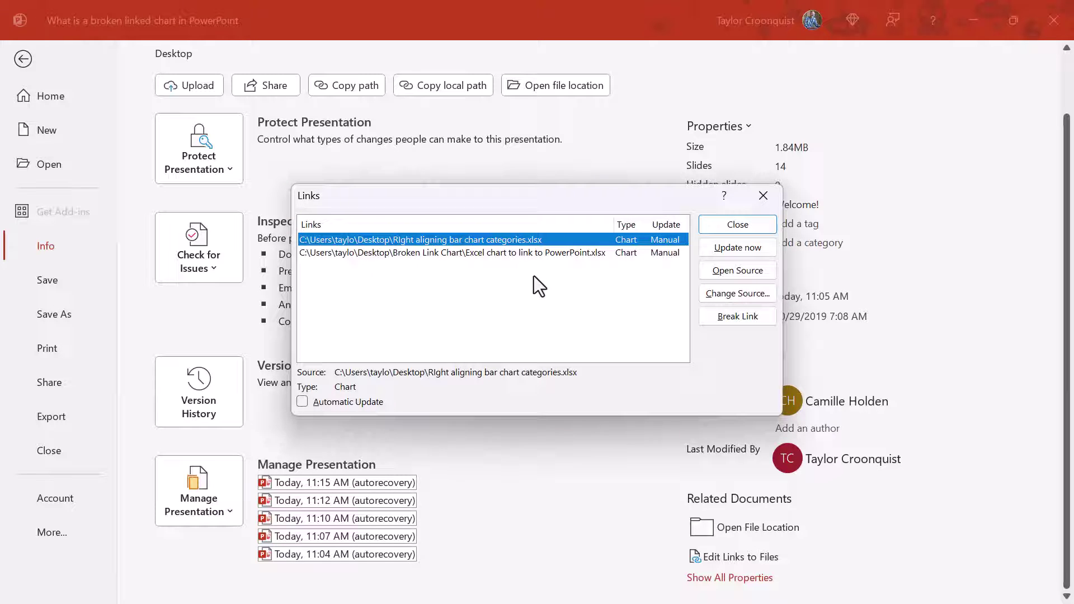
click(484, 253)
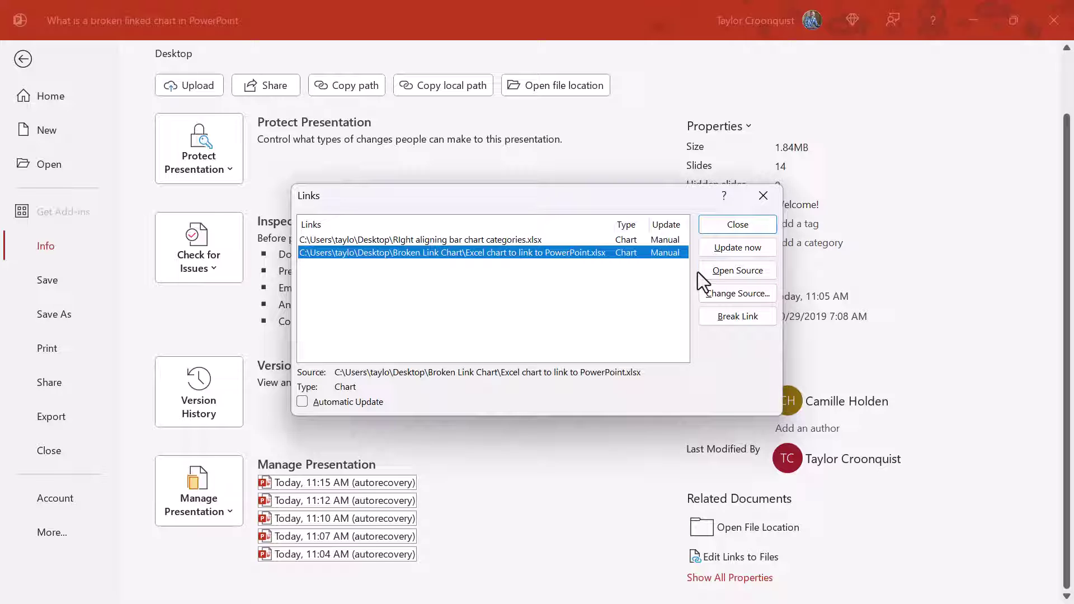
- Change the link's source to Broken Link Chart > 'Excel chart to link to PowerPoint V2' and close
click(736, 292)
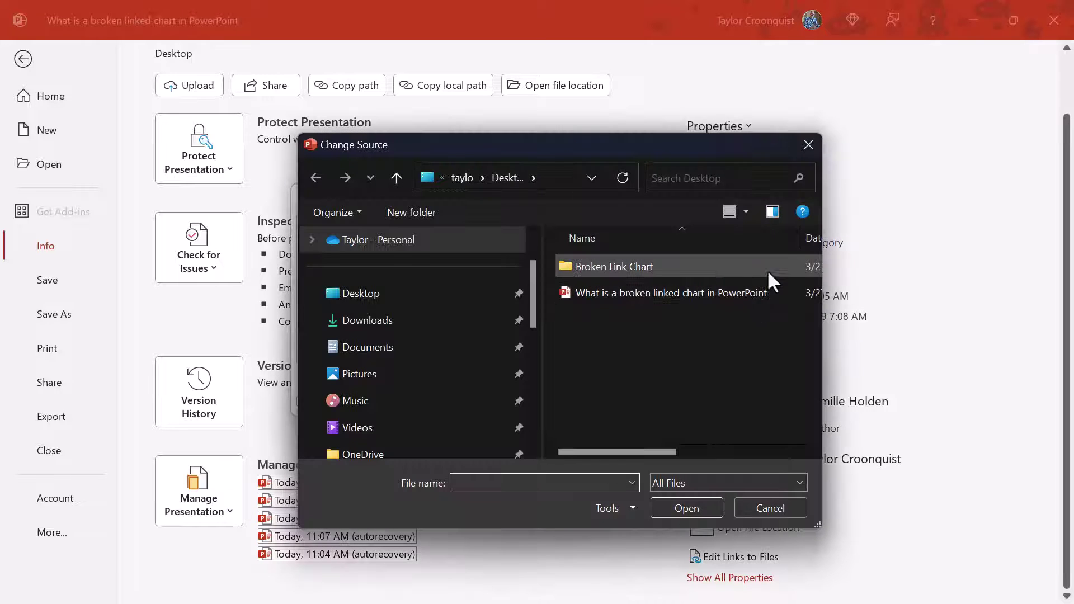
click(369, 305)
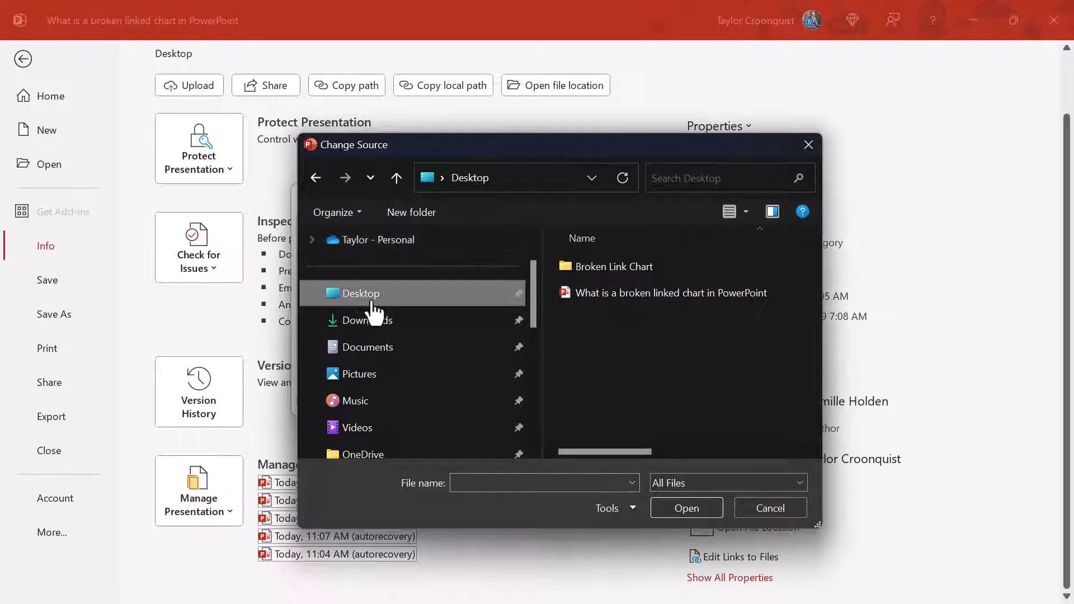
double_click(616, 266)
click(617, 266)
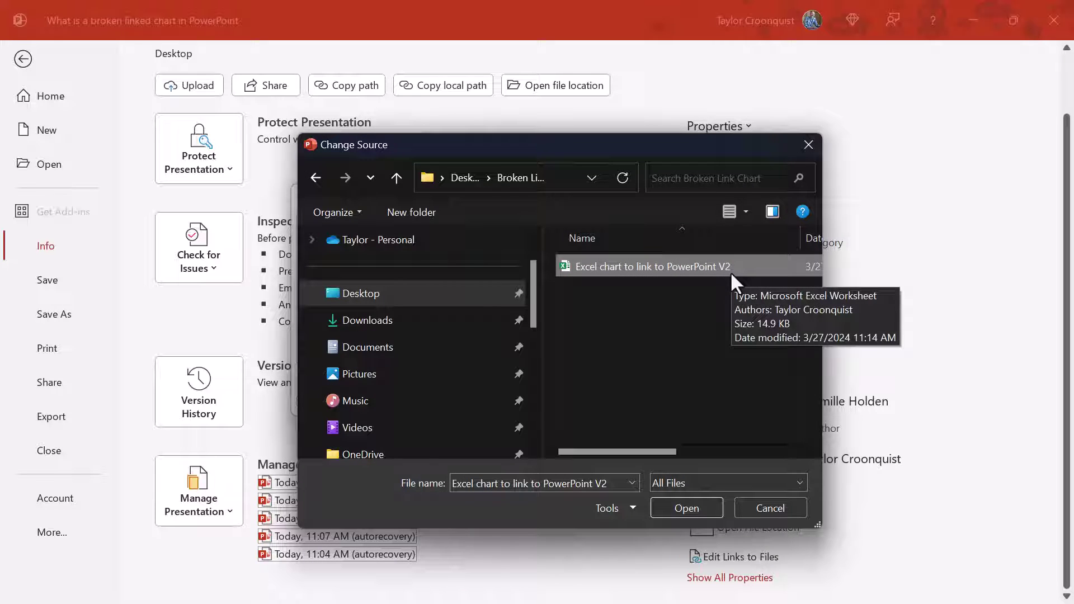
click(701, 508)
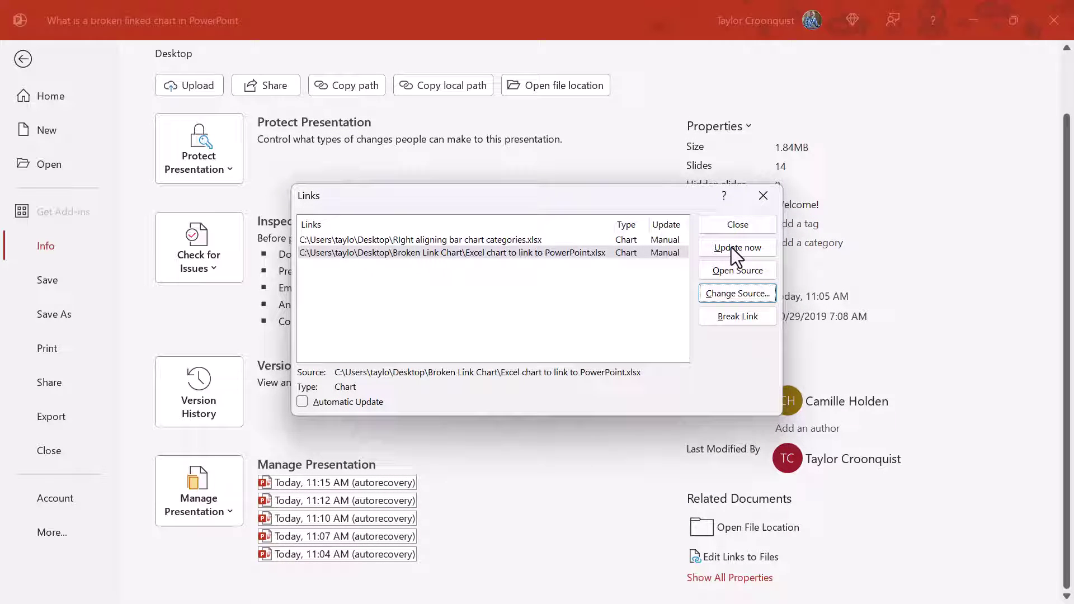
click(719, 224)
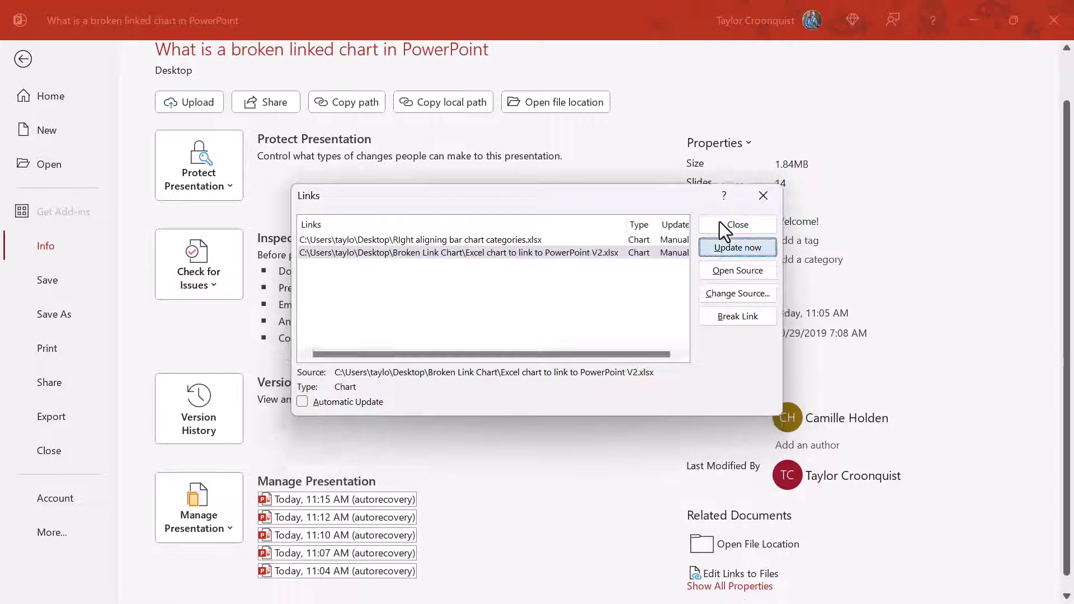
click(23, 61)
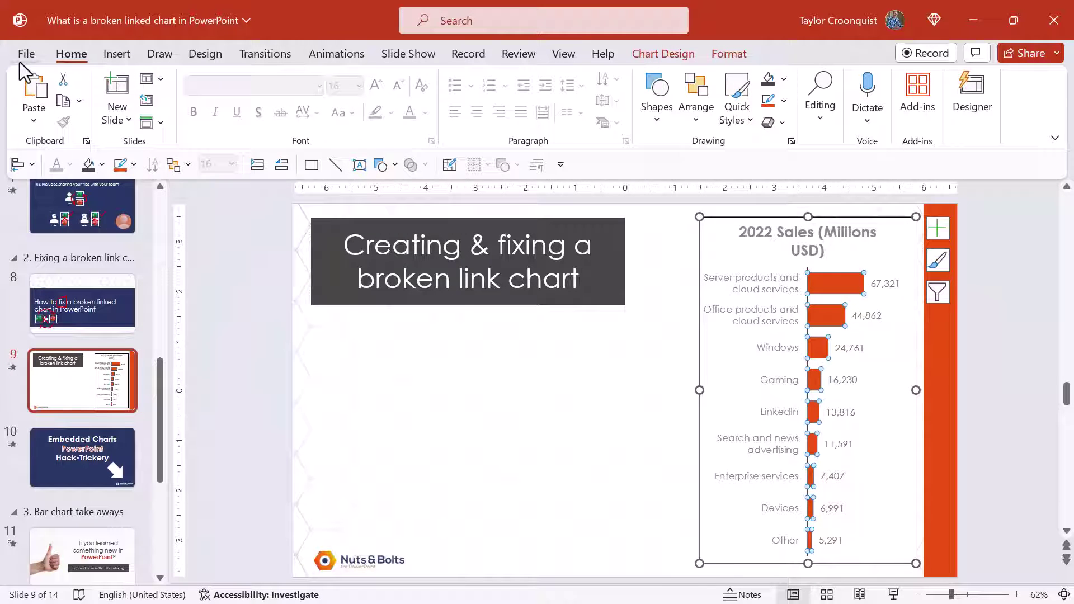
click(525, 401)
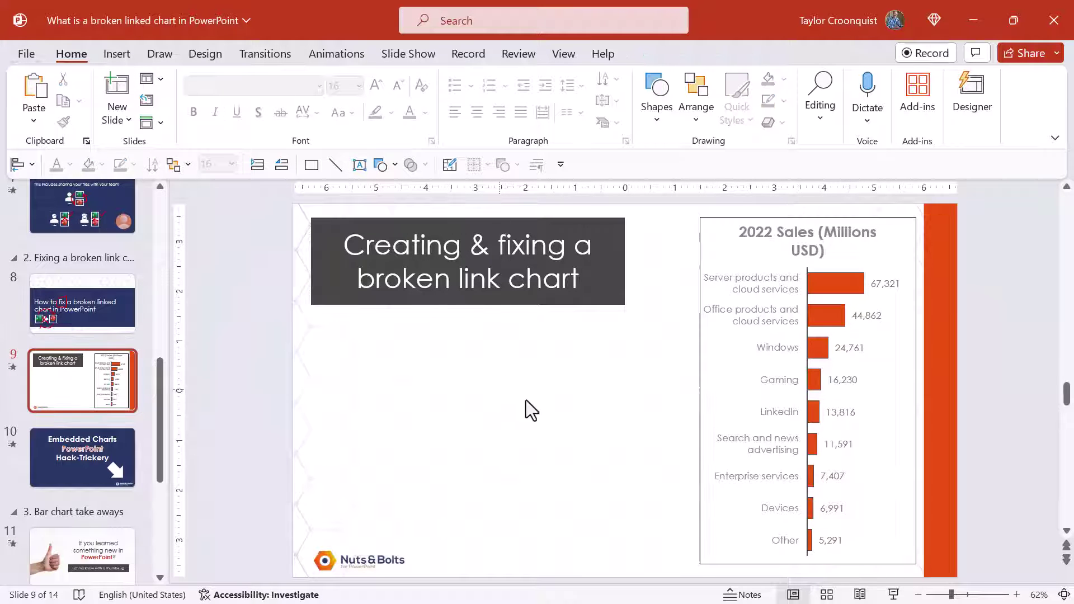
right_click(815, 317)
click(874, 434)
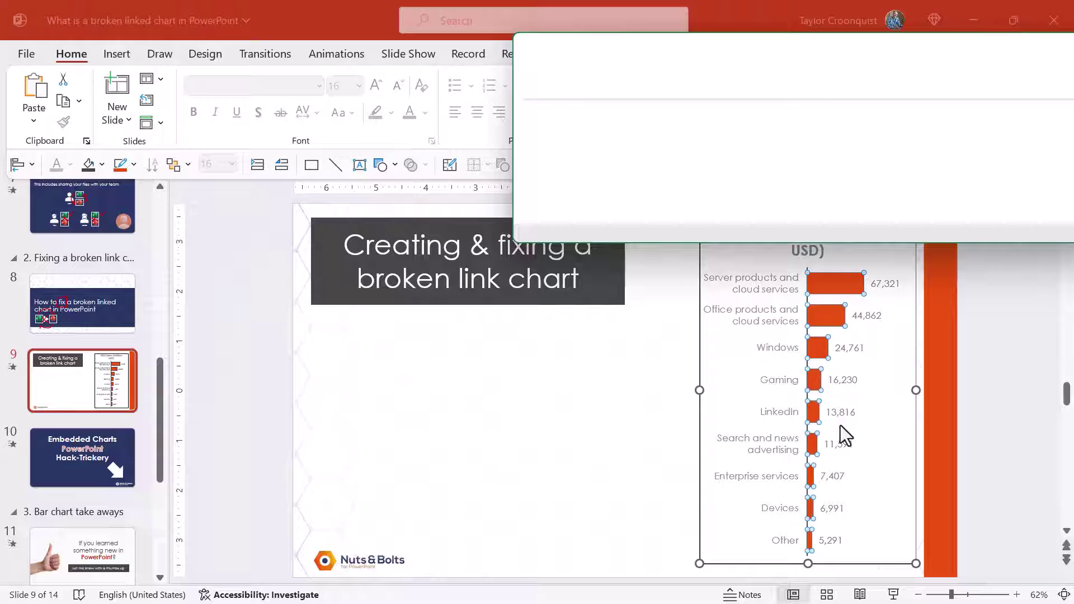
double_click(874, 64)
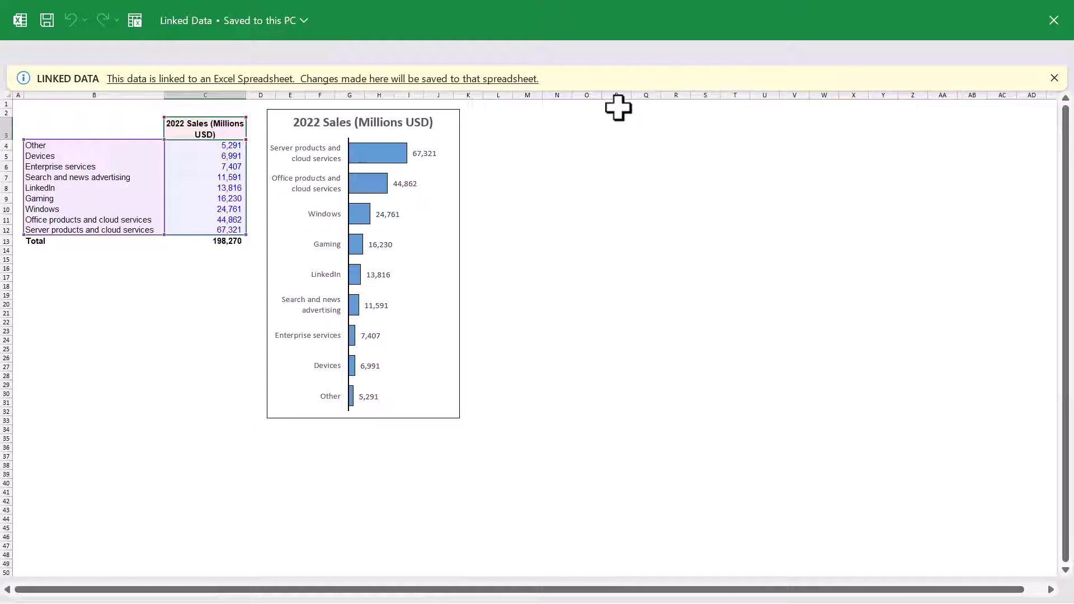
click(1054, 20)
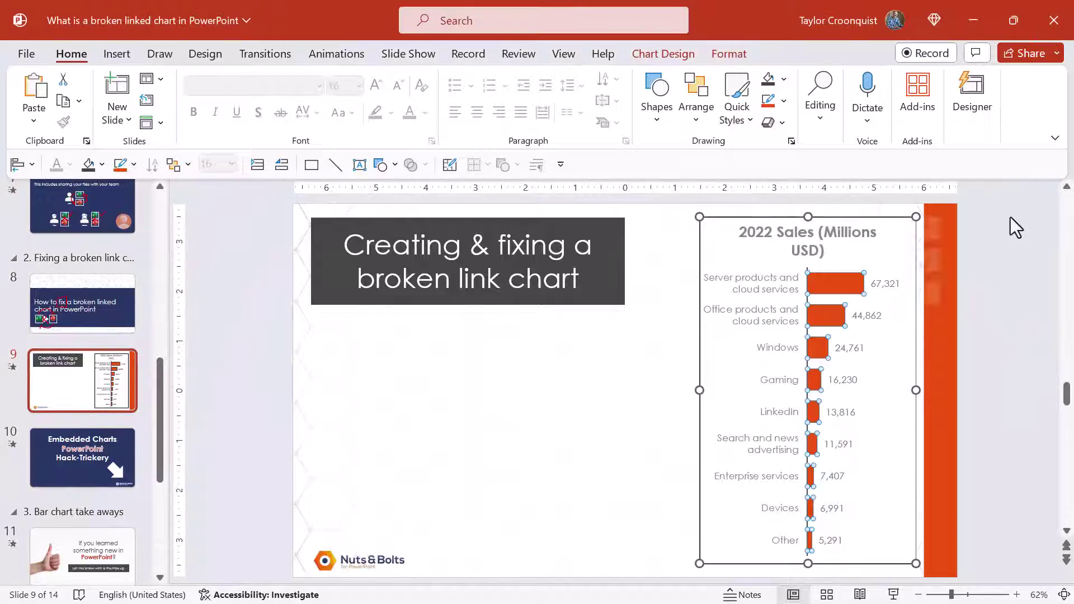
click(915, 279)
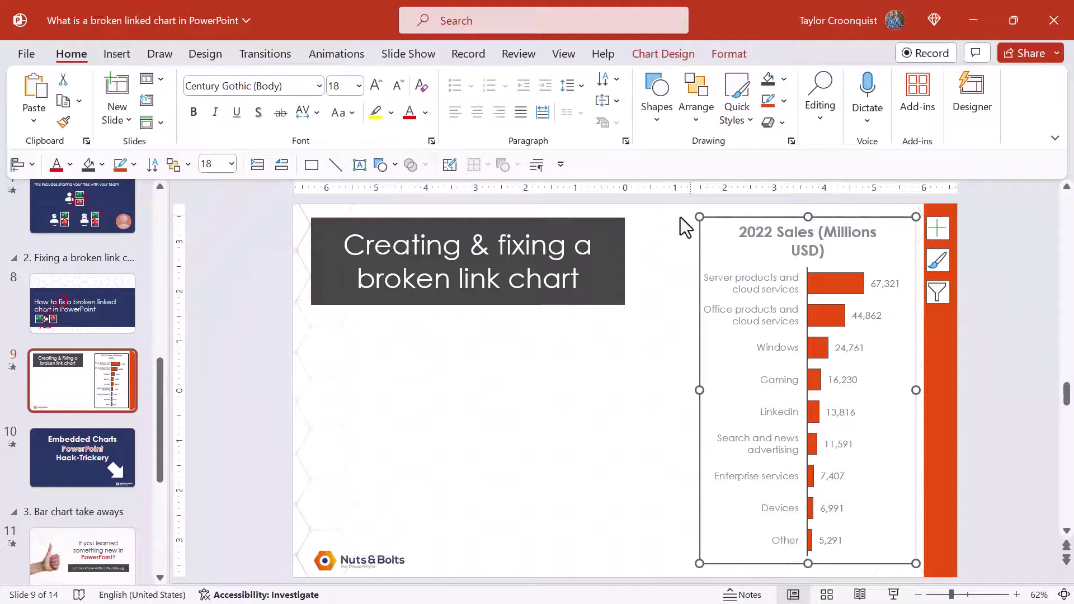
shift+click(590, 280)
click(573, 405)
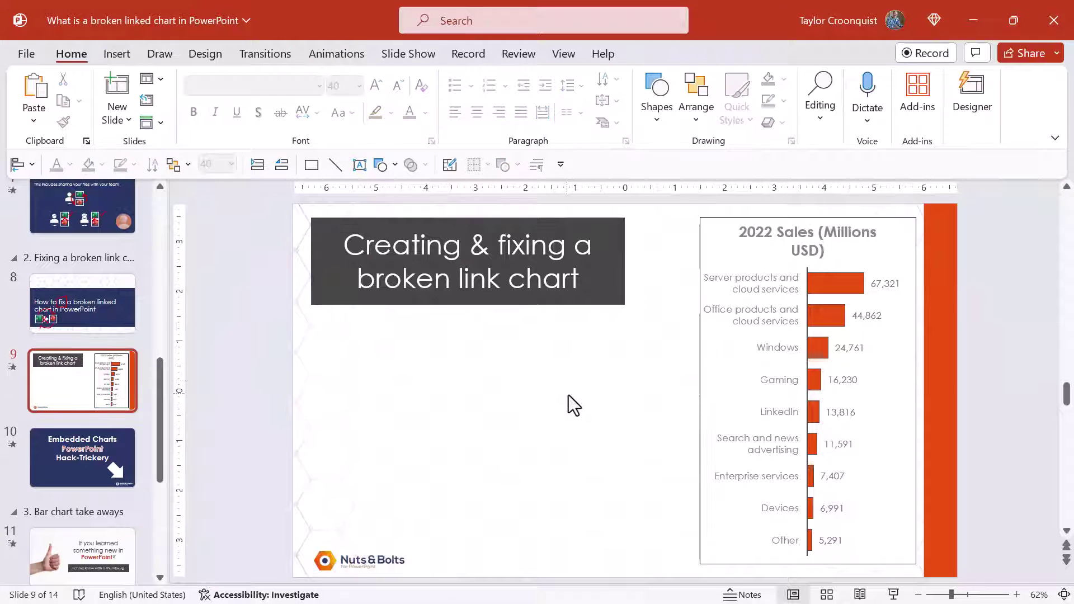